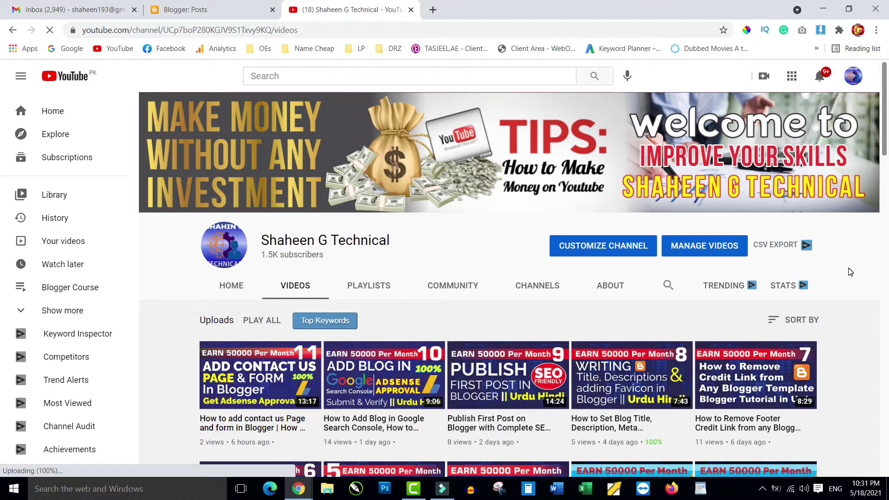
Open the Modern Style folder on the desktop and preview its images as large thumbnails before returning to the details view.
click(823, 9)
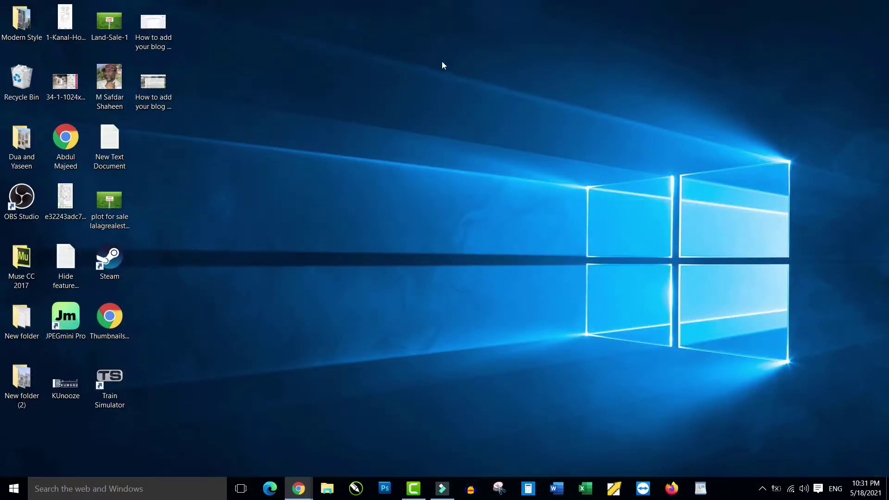
double_click(17, 26)
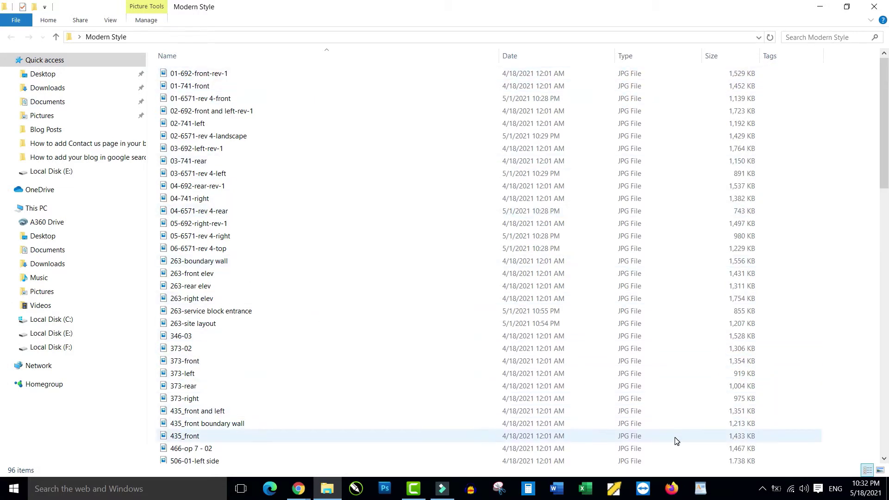
click(880, 470)
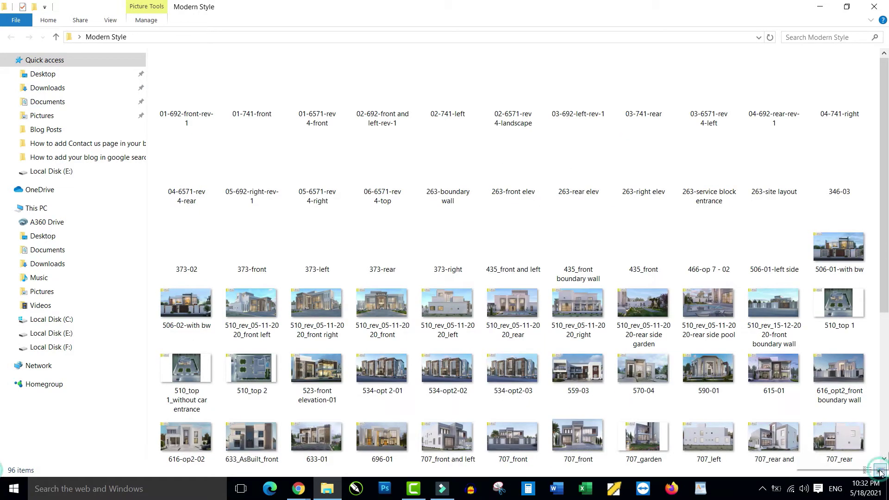
mouse_move(512, 168)
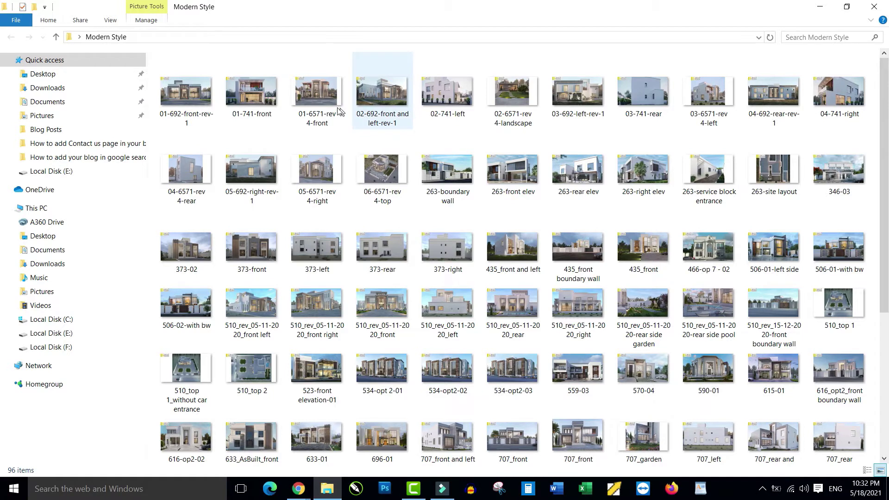
mouse_move(377, 171)
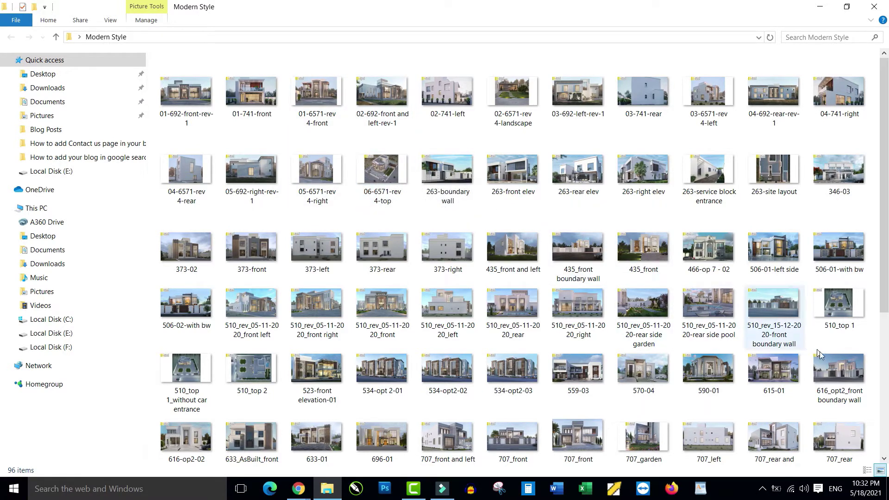
click(867, 470)
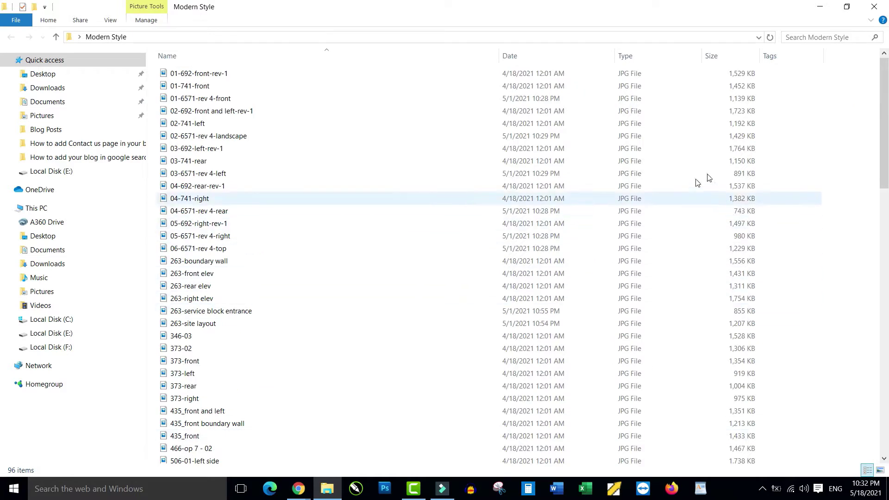
Batch-rename all images in the Modern Style folder as "Kunooz Architect and Engineering Consultancy in Abu Dhabi UAE".
click(806, 139)
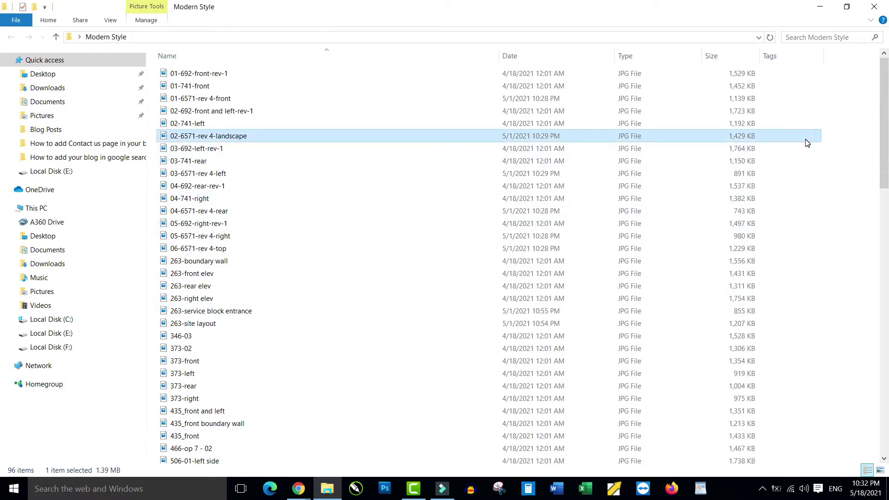
key(ctrl+a)
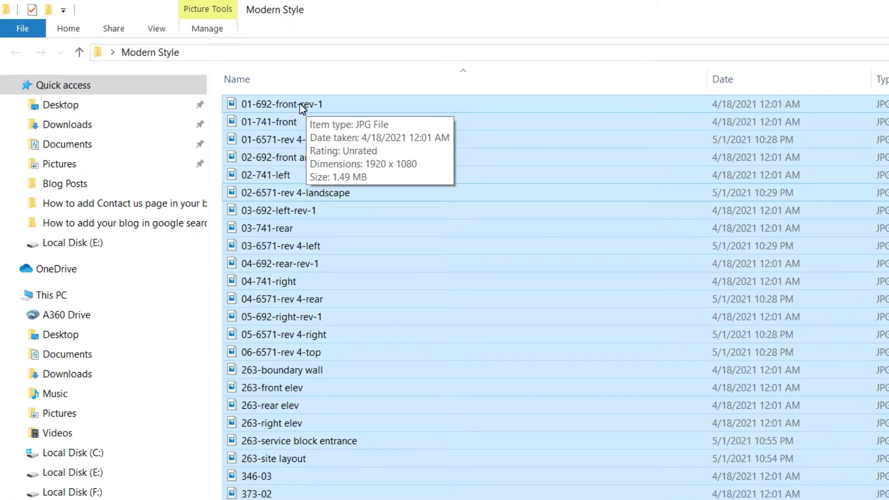
right_click(299, 104)
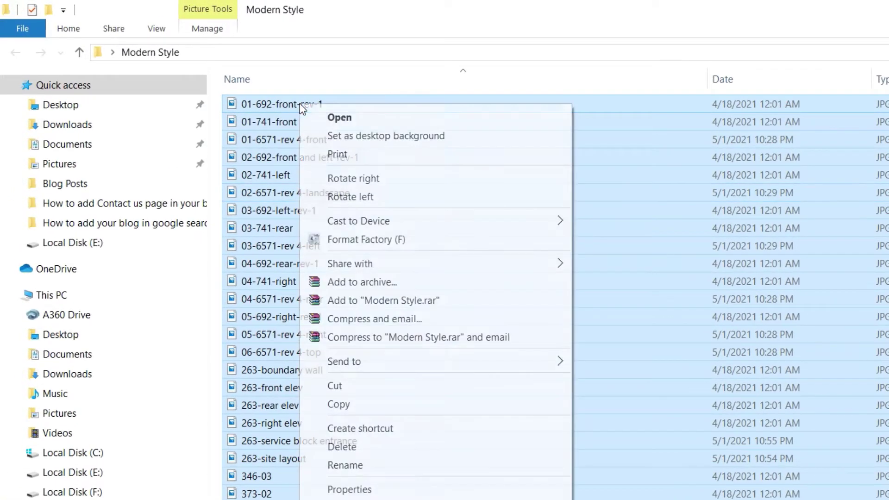
click(356, 467)
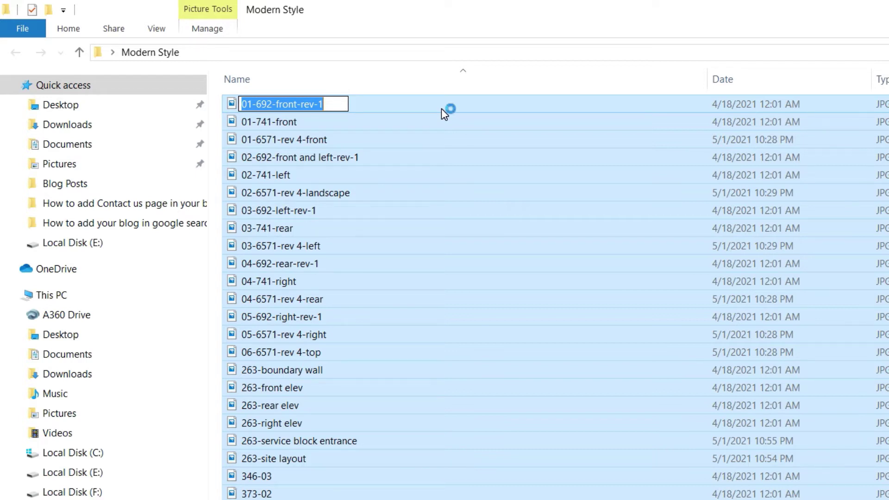
text(Kunooz)
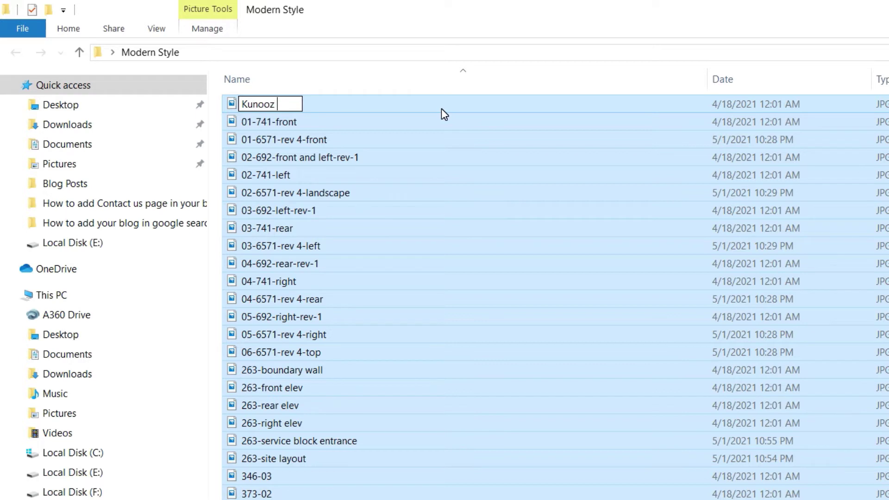
text( Architect and Engineering Consultancy in )
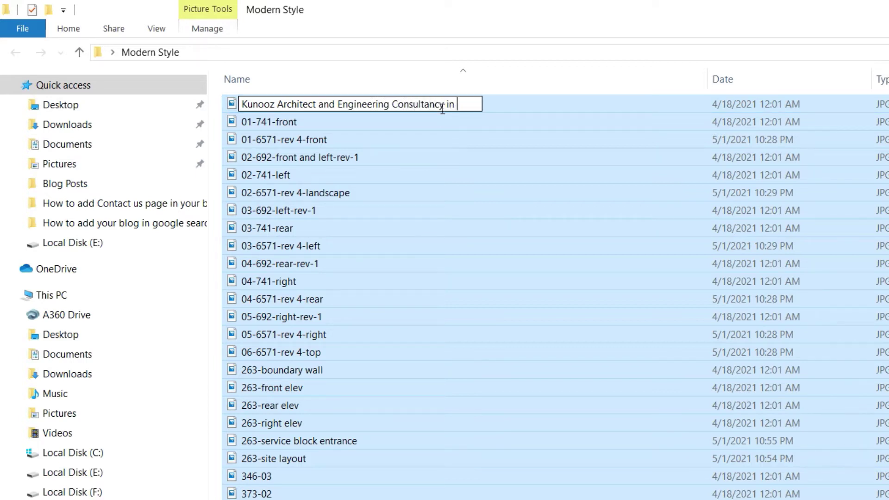
text(Abu Dhabi UAW)
key(BackSpace)
text(E)
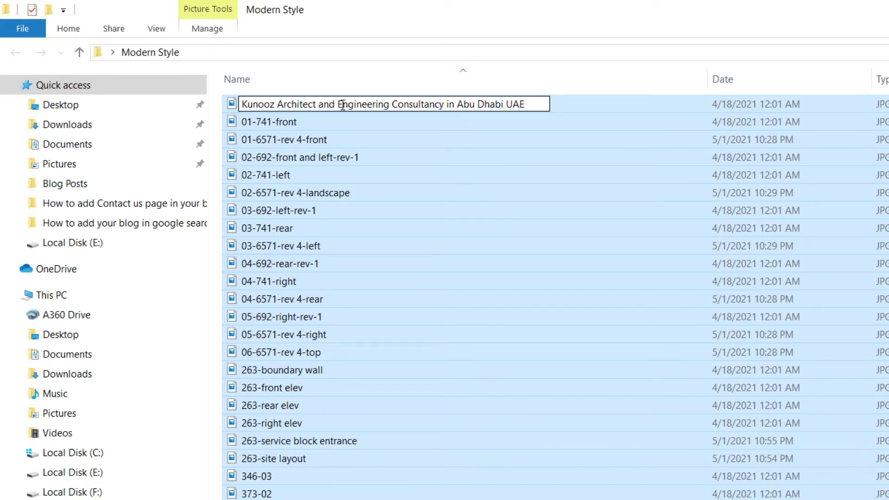
drag(342, 106, 449, 106)
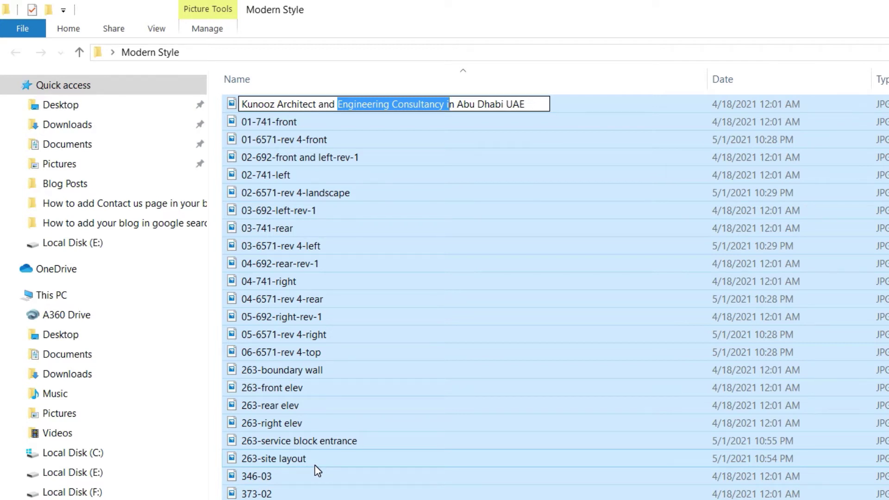
click(528, 103)
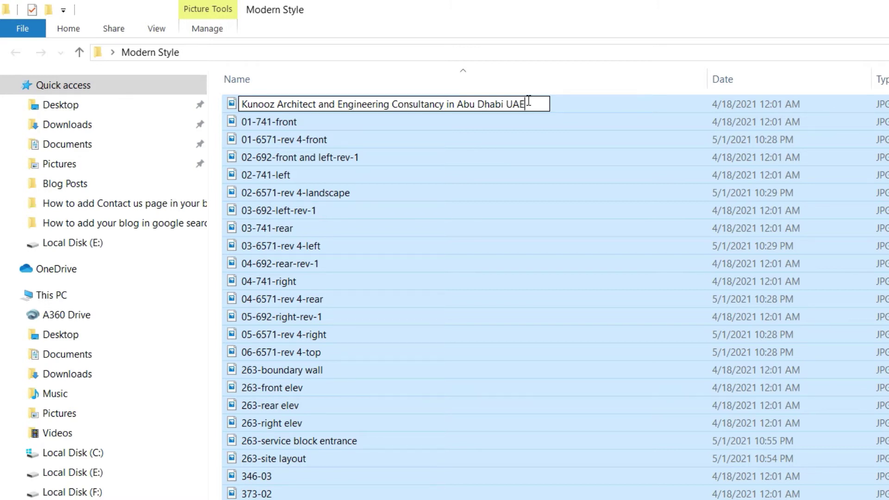
key(Return)
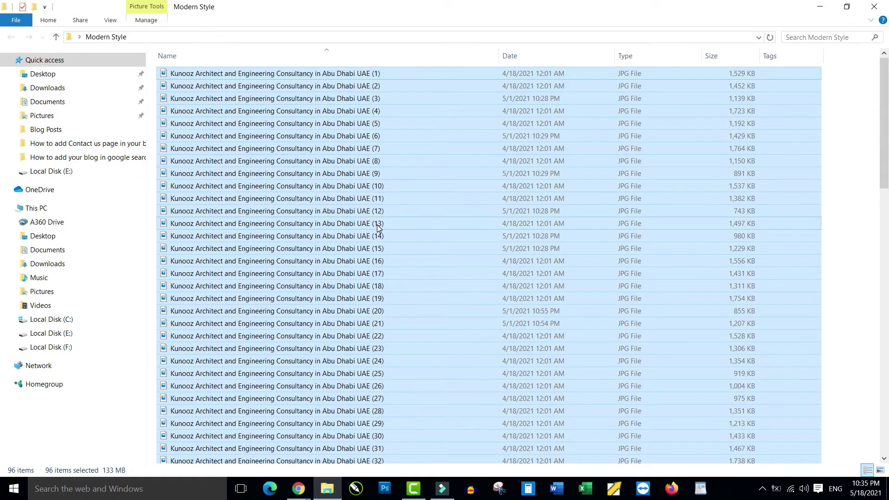
scroll(378, 227, down, 20)
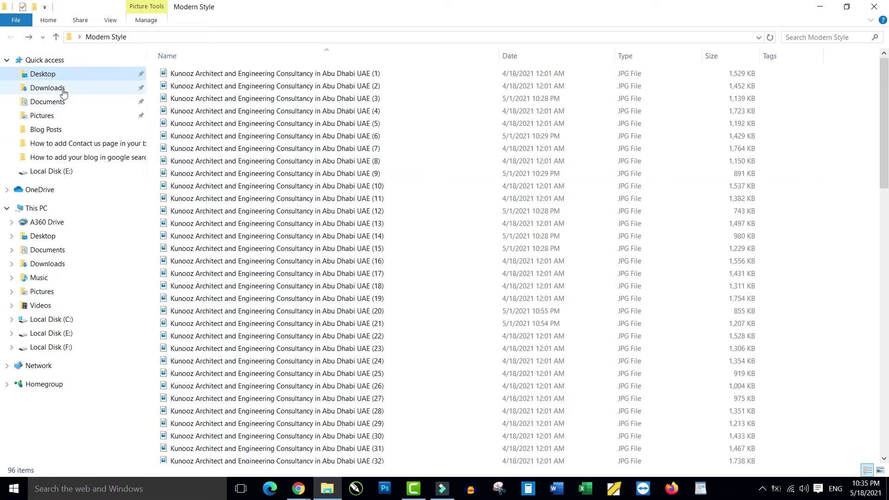
Open the Downloads folder and batch-rename all its files, excluding the three subfolders, as "It info house Software center in pakistan".
click(63, 93)
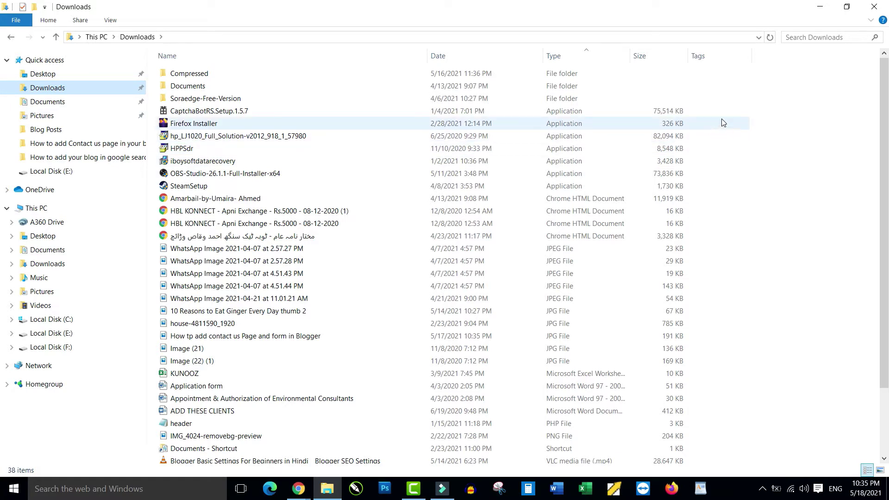
drag(759, 106, 625, 490)
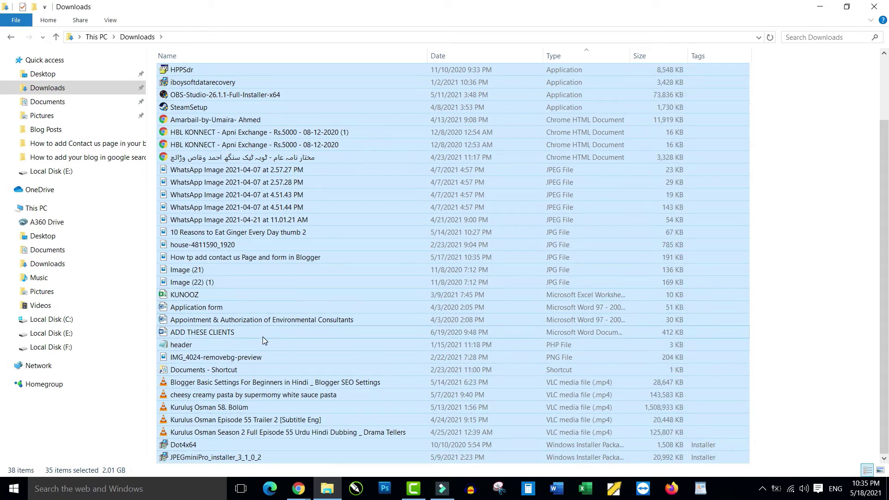
scroll(262, 337, up, 3)
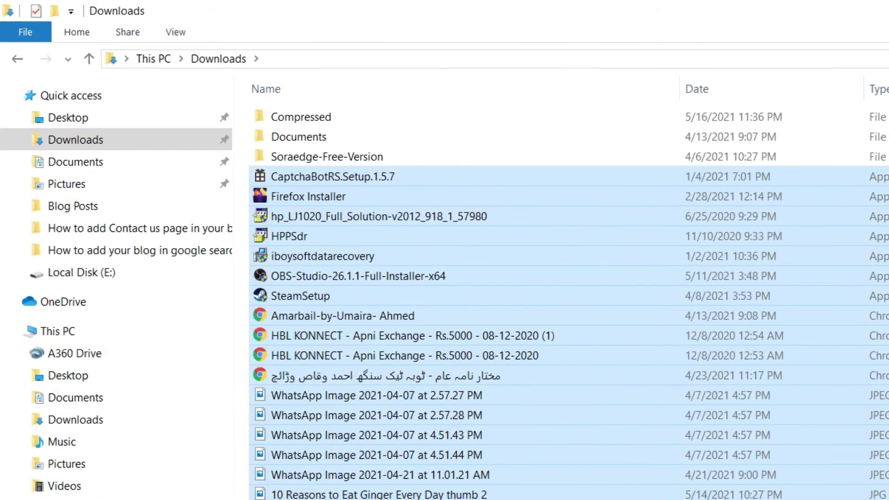
right_click(360, 174)
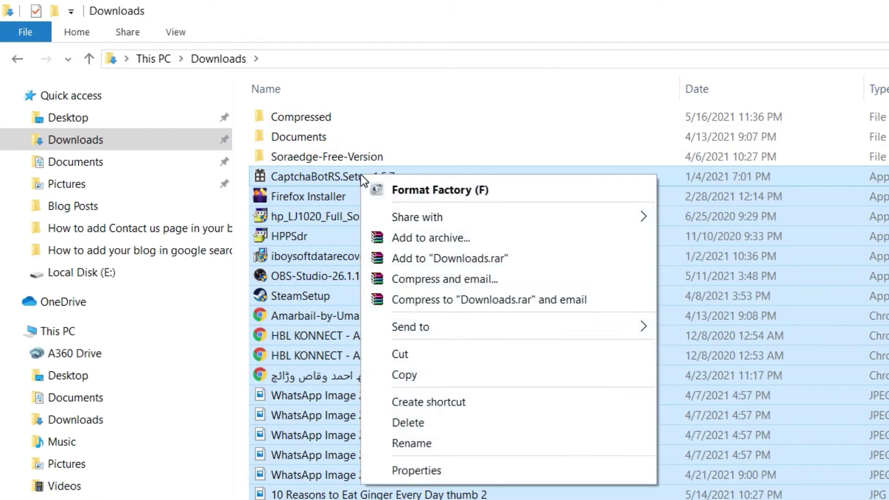
click(414, 443)
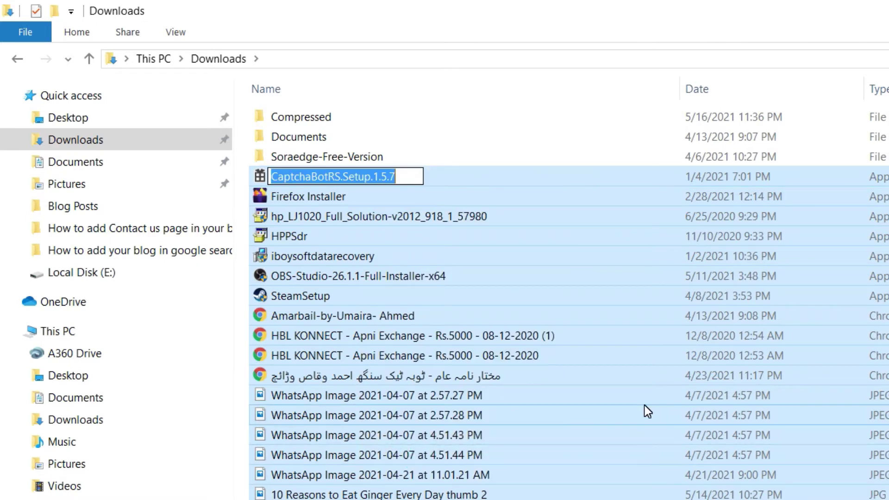
text(It in)
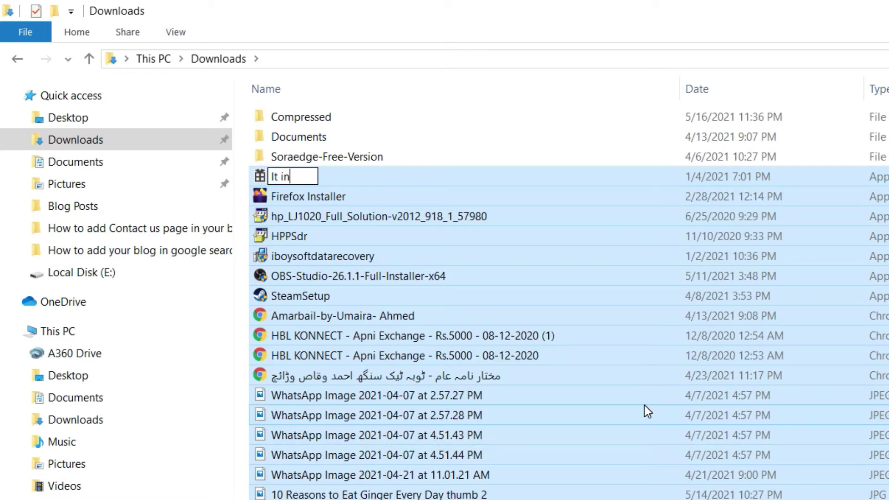
text(fo hous)
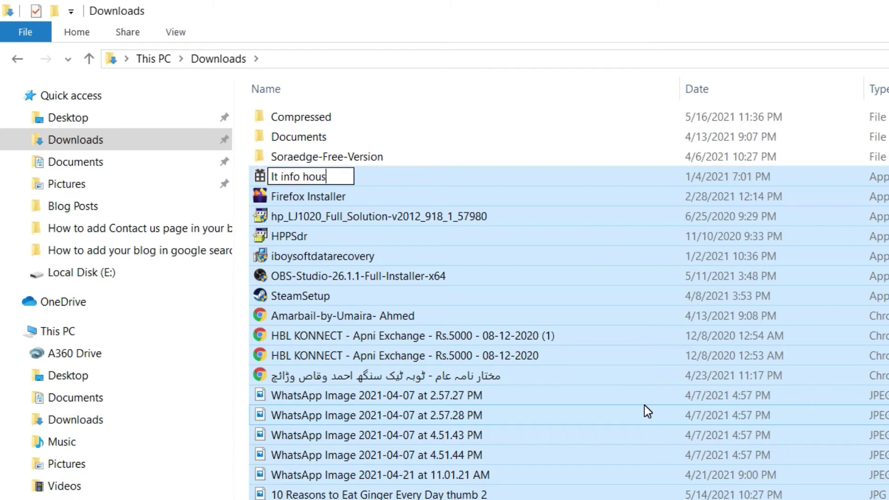
text(e Software)
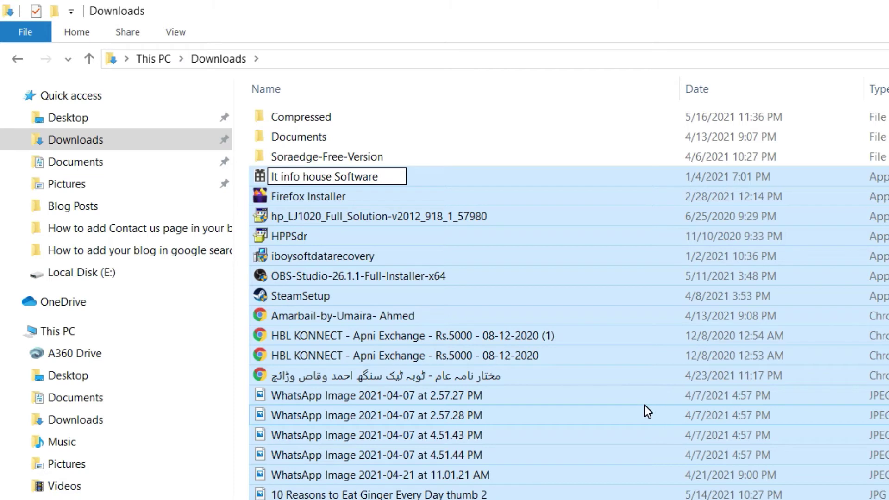
text( cen)
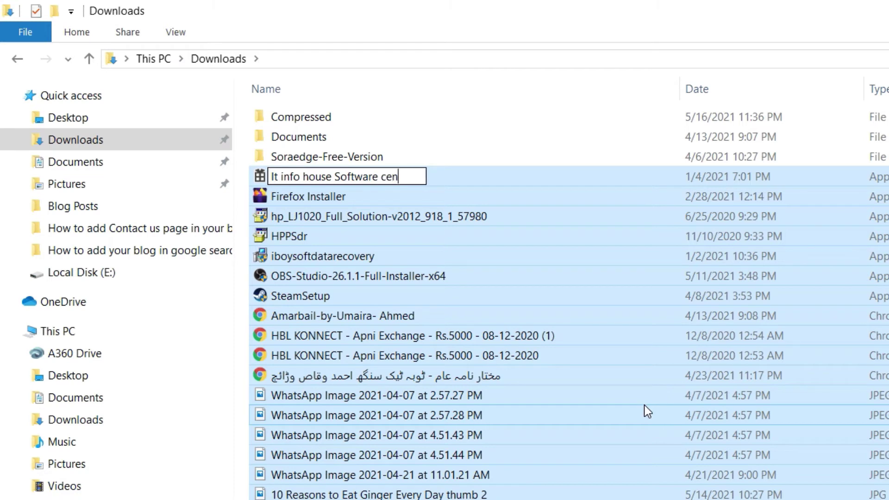
text(ter ian)
key(BackSpace)
key(BackSpace)
text(n pakis)
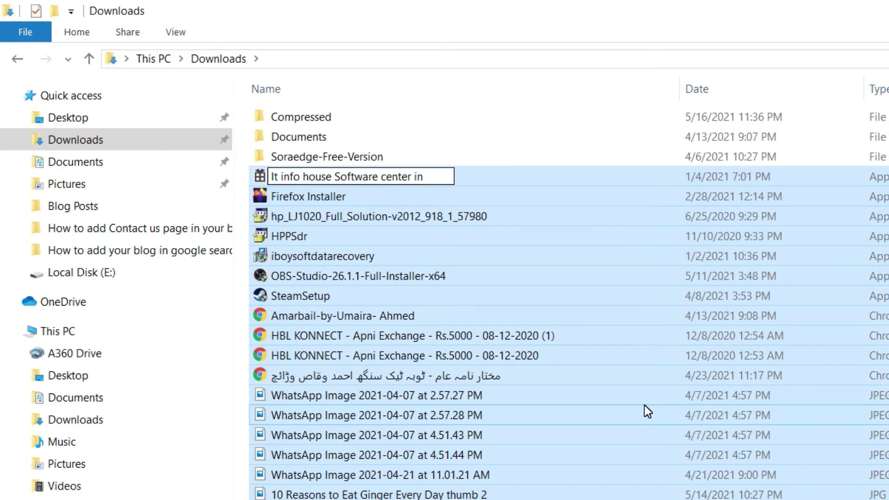
text(tan)
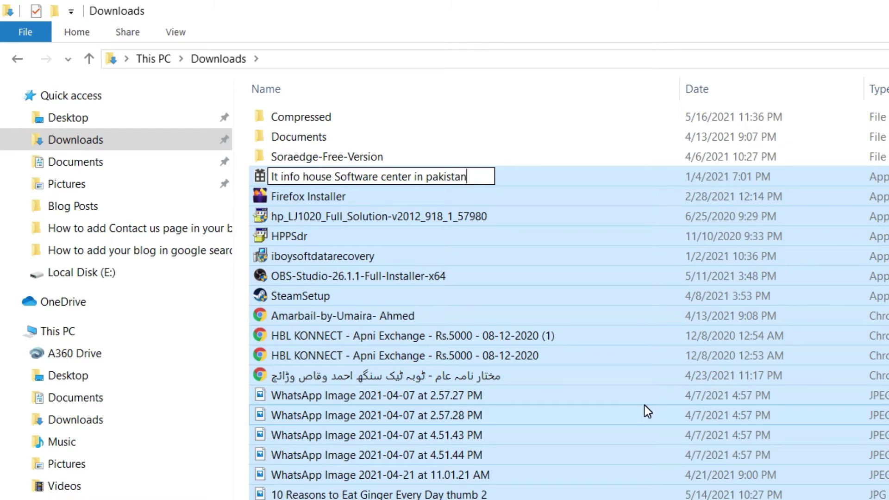
key(Return)
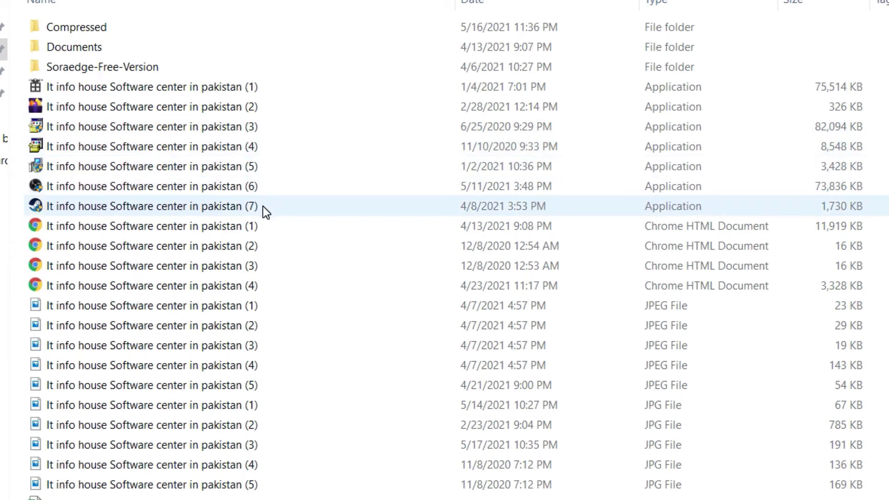
mouse_move(263, 206)
mouse_move(234, 227)
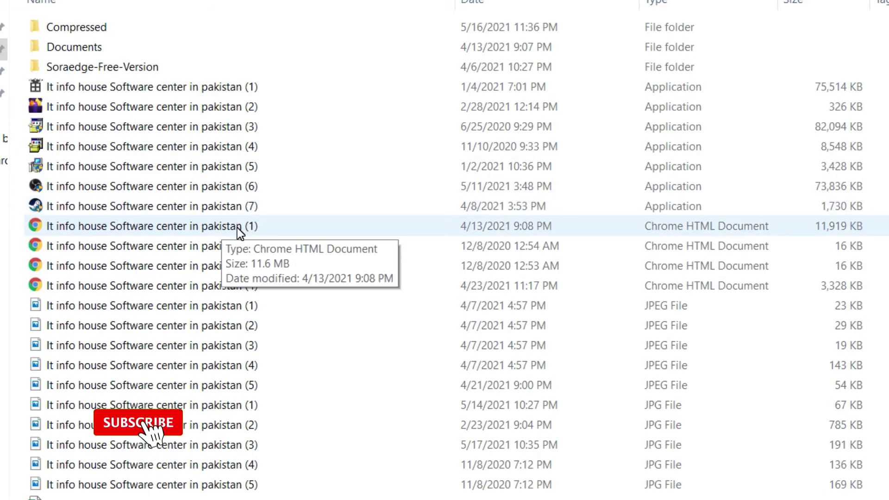